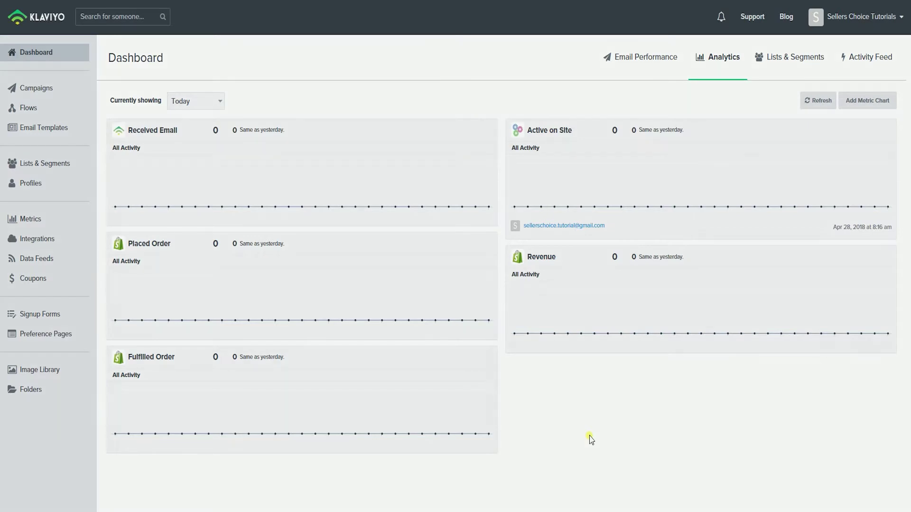
Step: Create a new private API key from Klaviyo's Account Settings > API Keys page
click(868, 17)
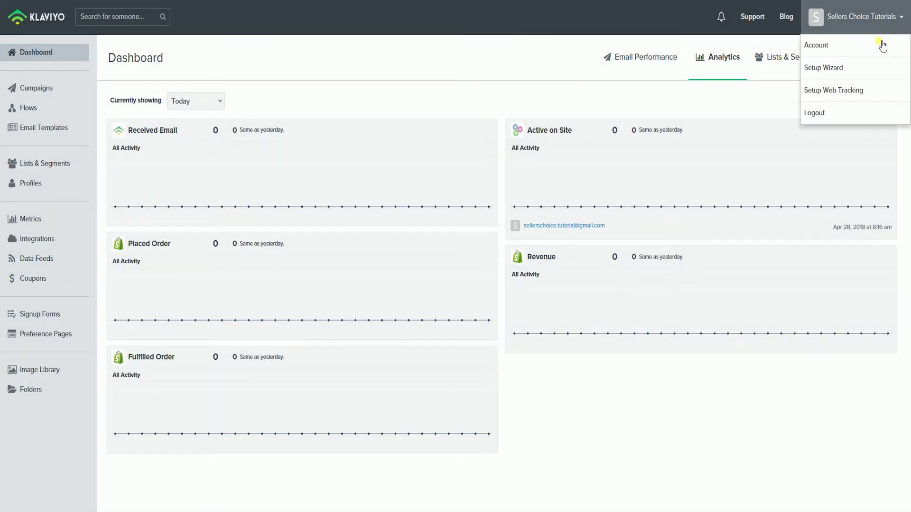
click(844, 57)
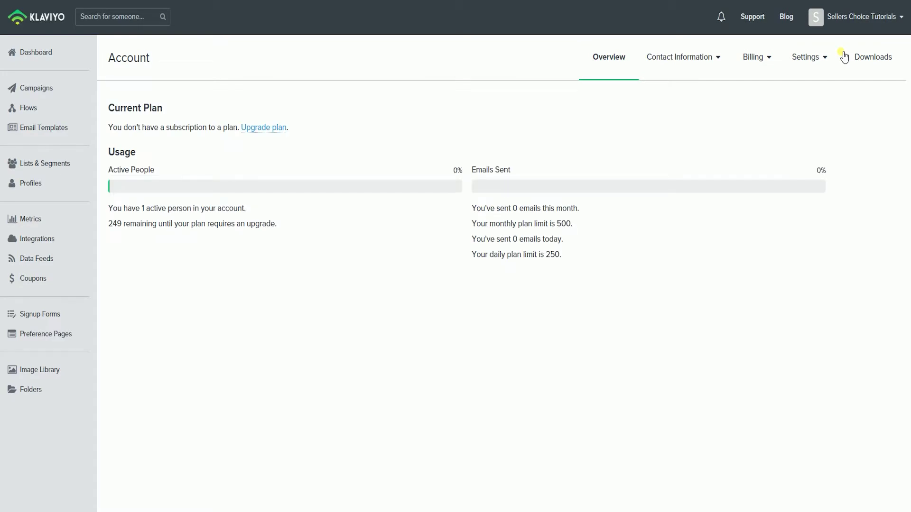
click(824, 62)
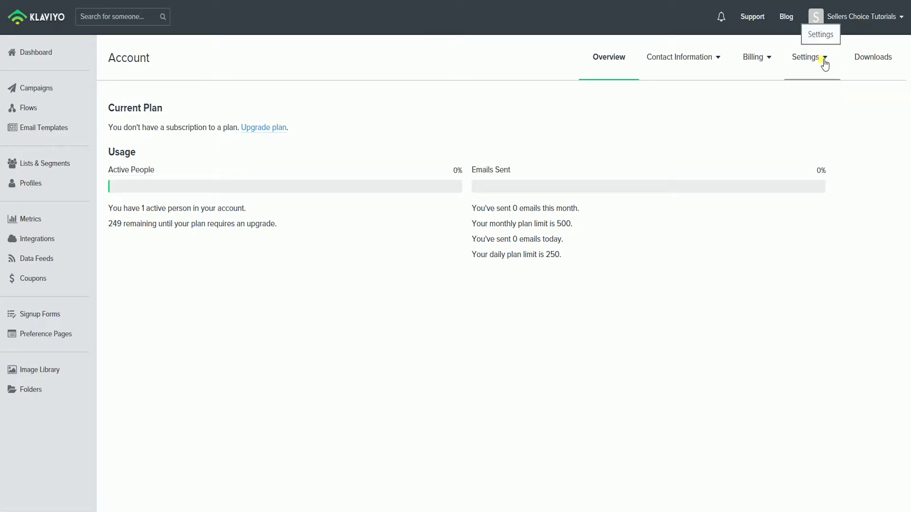
click(824, 62)
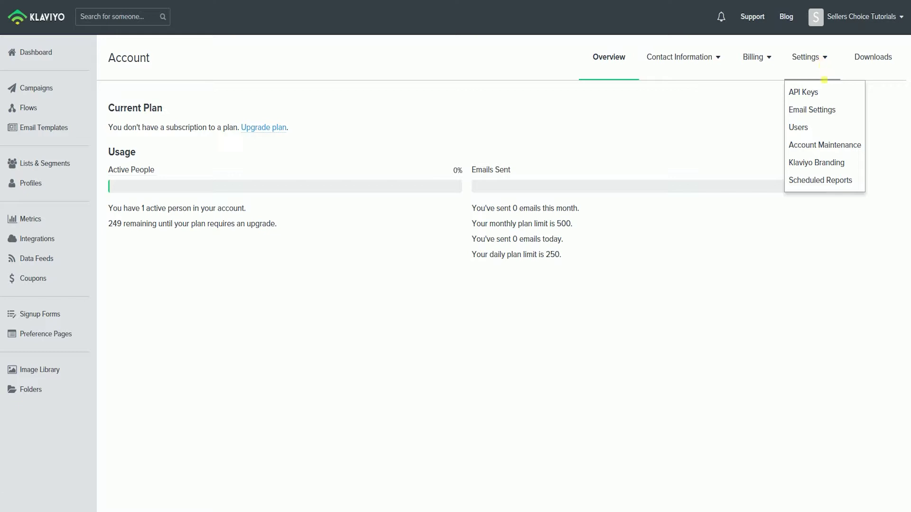
click(826, 94)
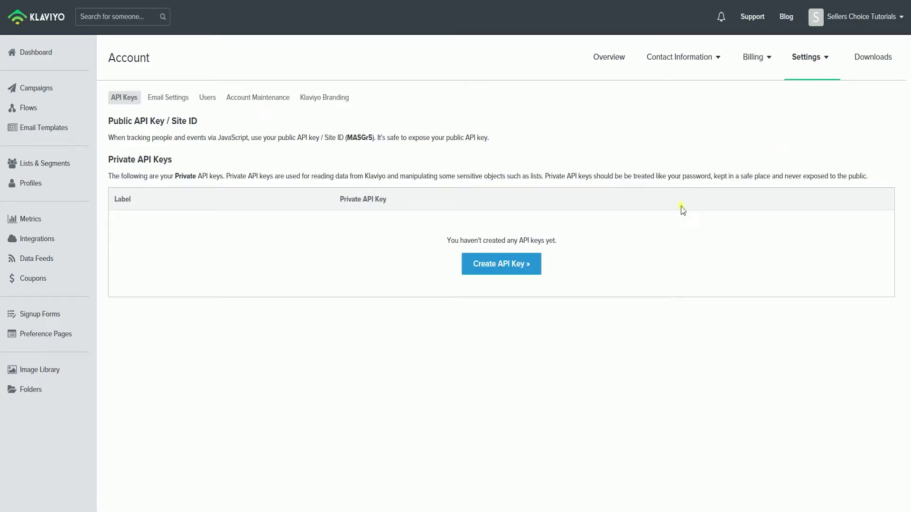
click(518, 269)
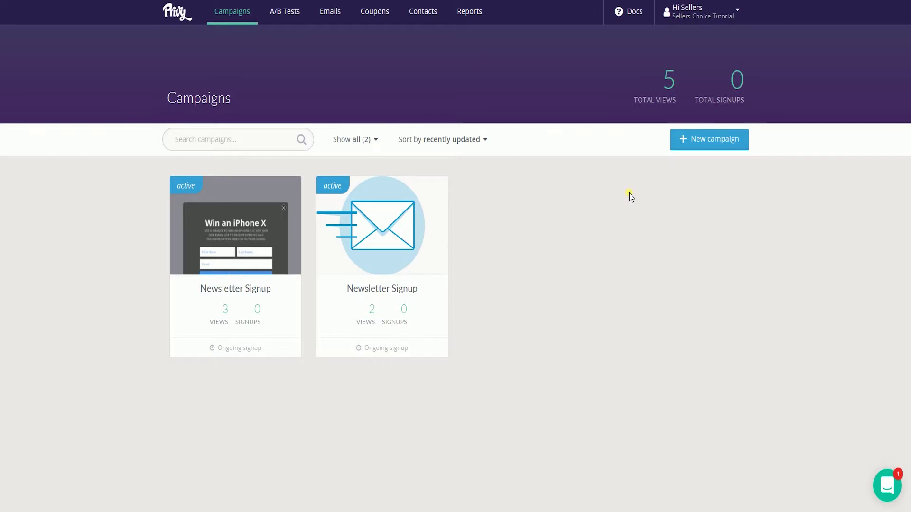
Step: Search Privy's ESP integrations for 'klaviyo' and start linking the Klaviyo account
click(703, 11)
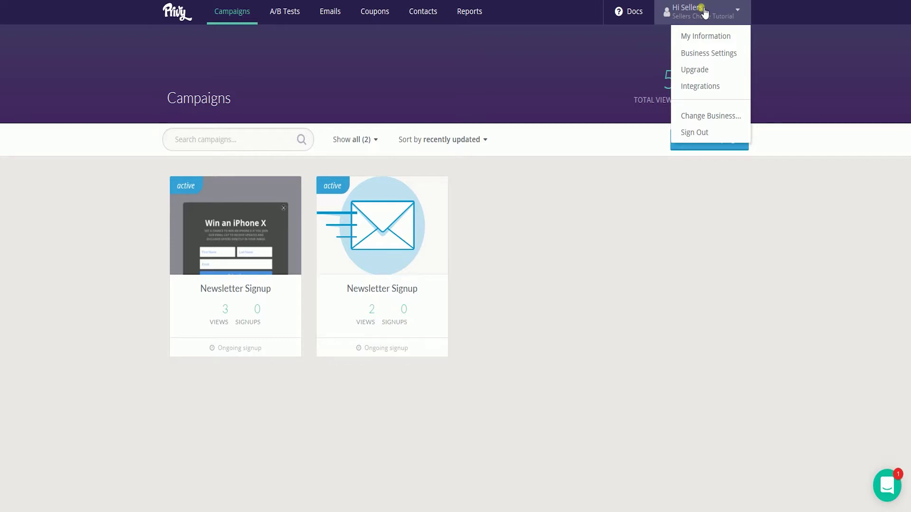
click(714, 93)
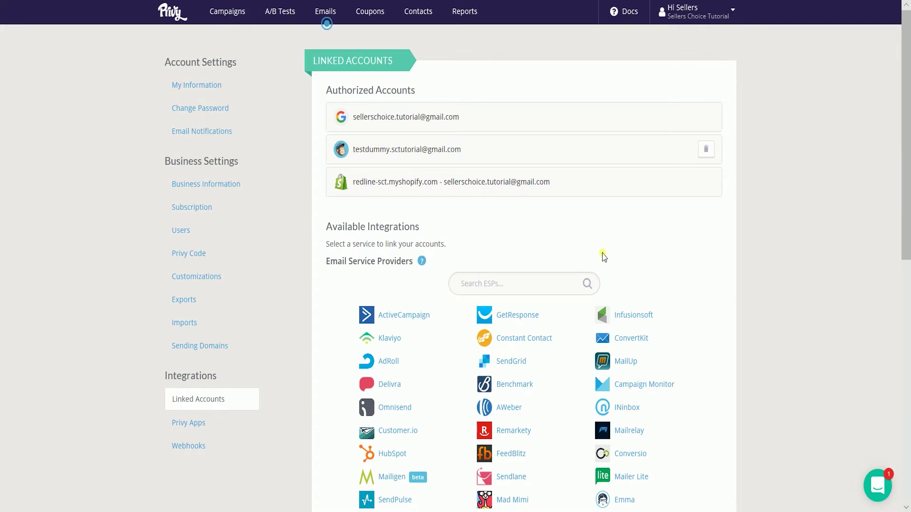
click(518, 286)
text(klaviyo)
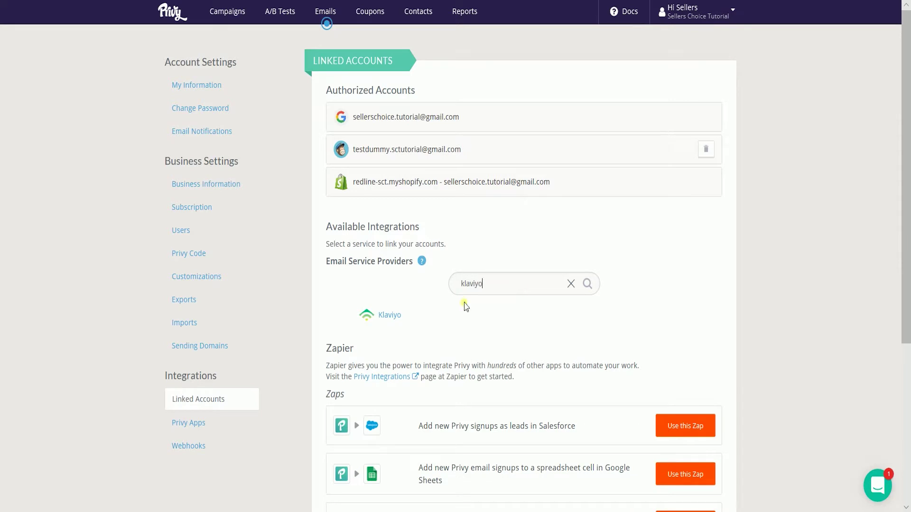
click(389, 316)
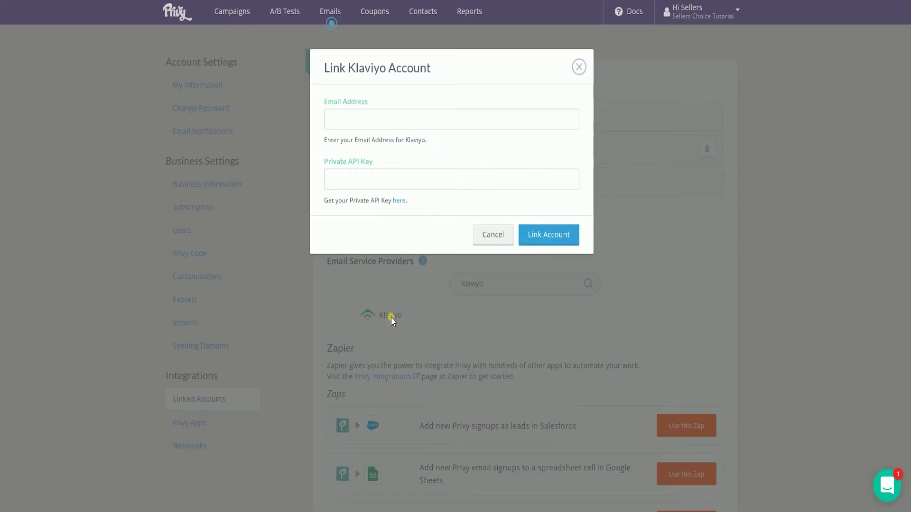
Step: Fill in the Klaviyo account e-mail and the copied private API key, then link the account
click(393, 121)
key(ctrl+v)
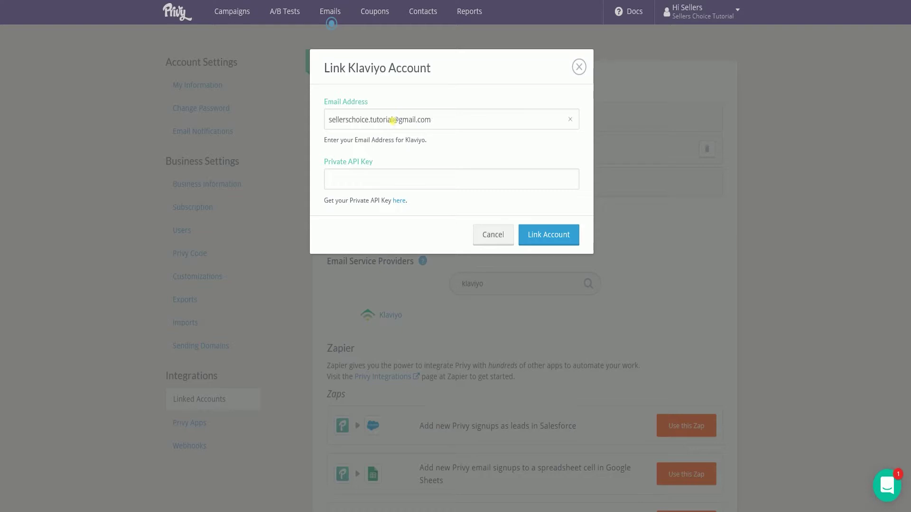
click(378, 187)
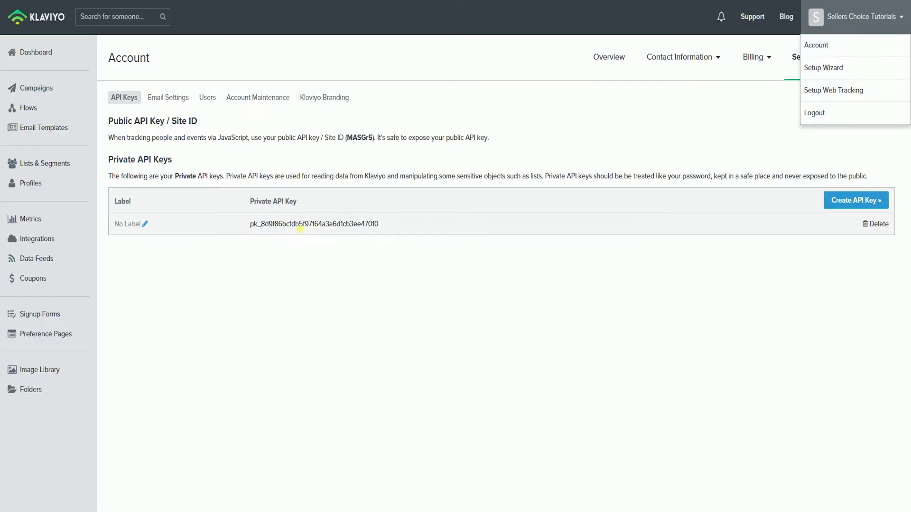
double_click(300, 224)
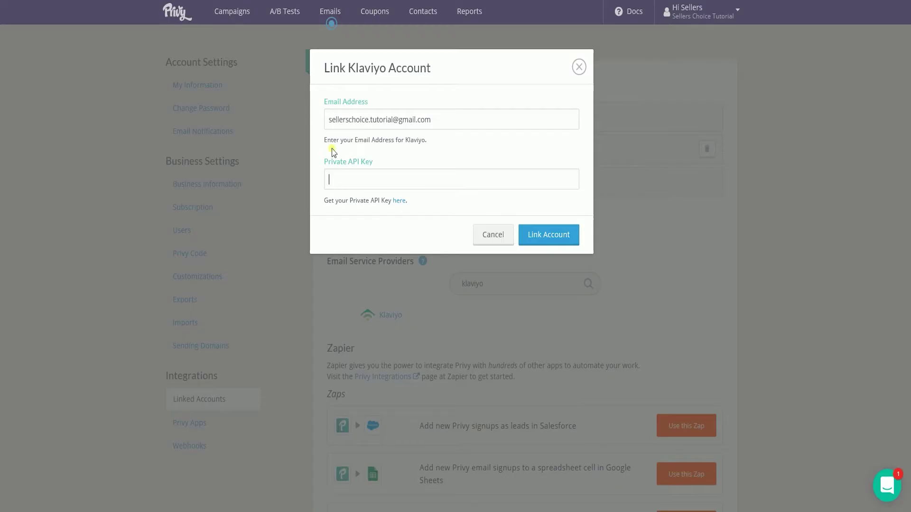
key(ctrl+v)
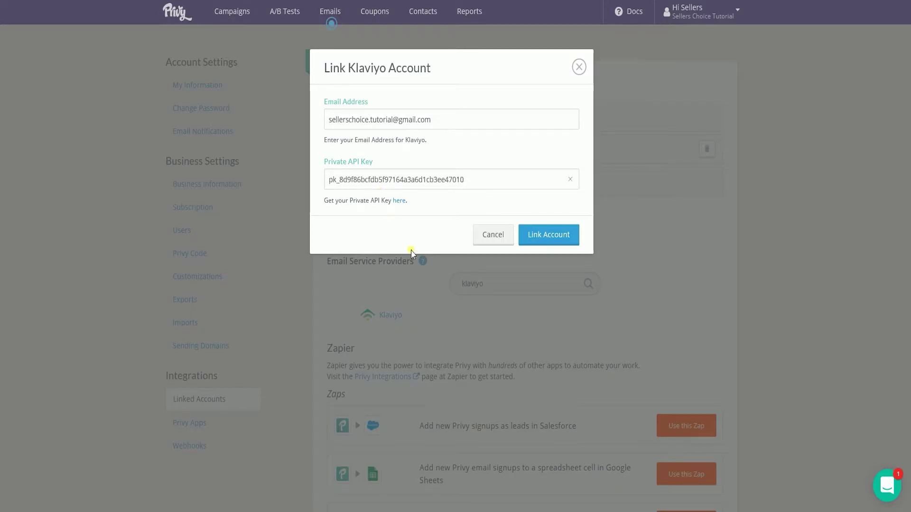
click(539, 235)
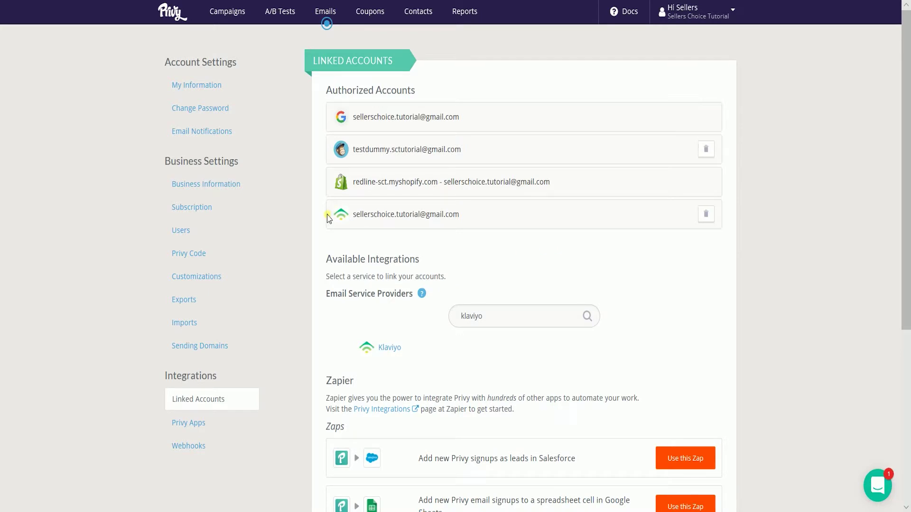
drag(328, 219, 463, 221)
Step: Open the second Newsletter Signup campaign's Automation settings
click(466, 247)
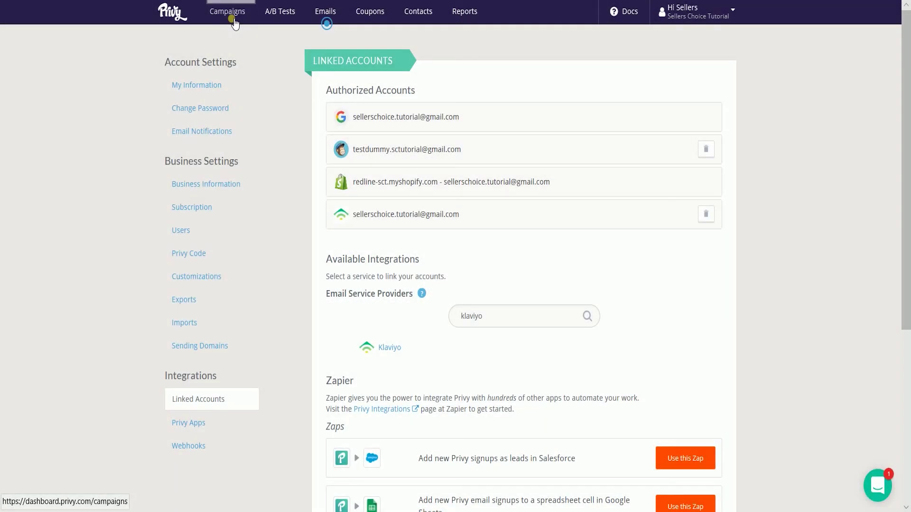
click(232, 20)
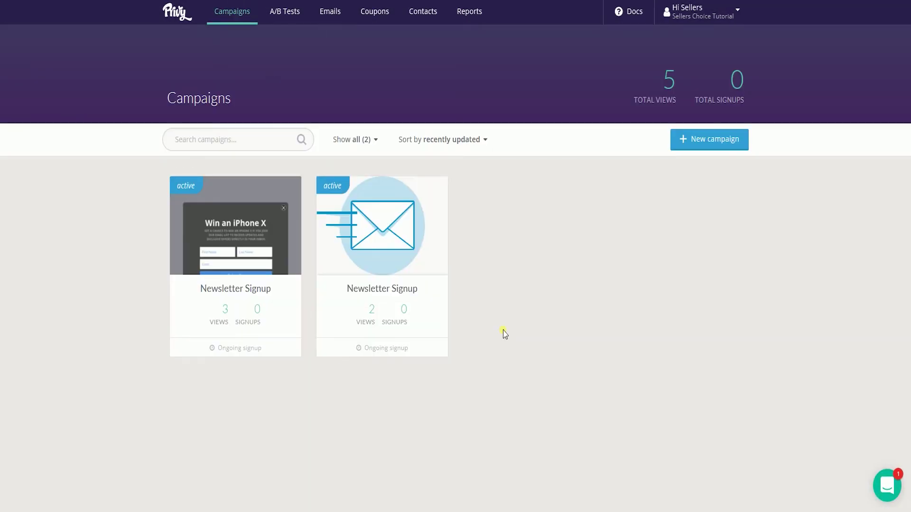
click(419, 280)
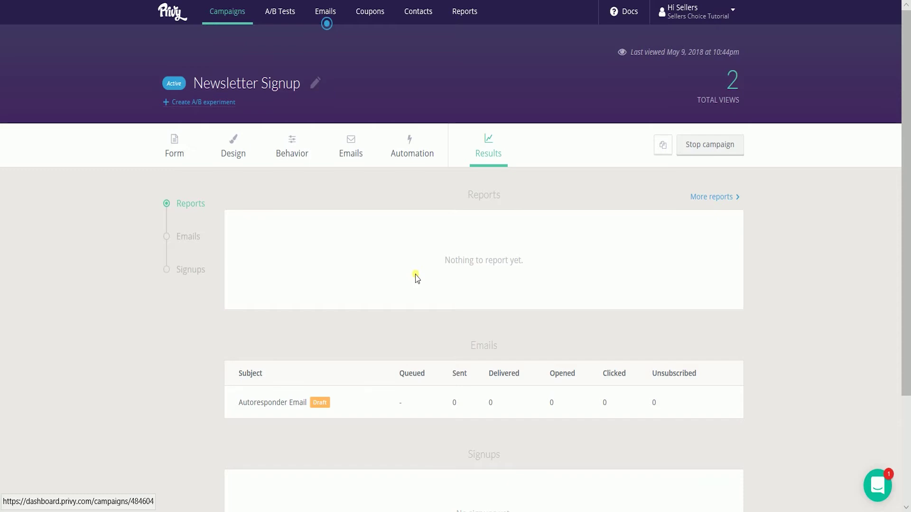
click(411, 157)
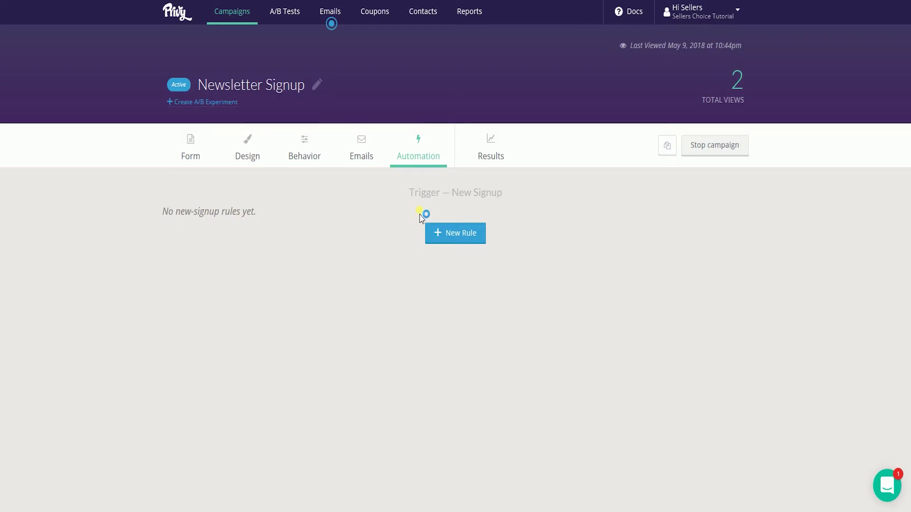
Step: Save a new-signup rule syncing to Klaviyo's Preview List with double opt-in, then return to campaigns
click(446, 237)
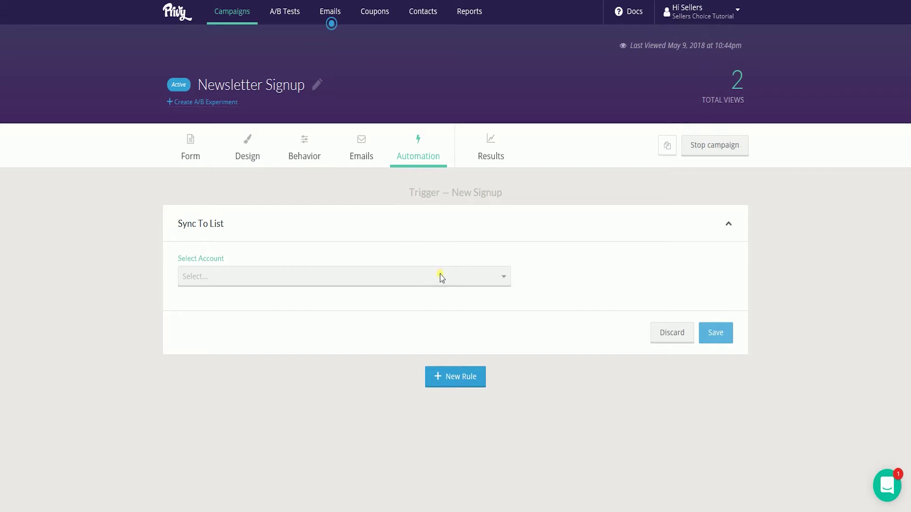
click(442, 277)
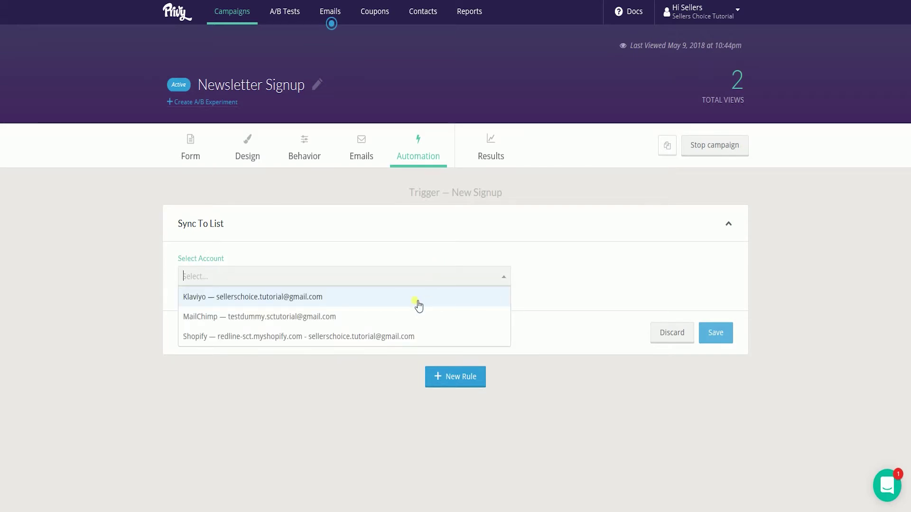
click(418, 305)
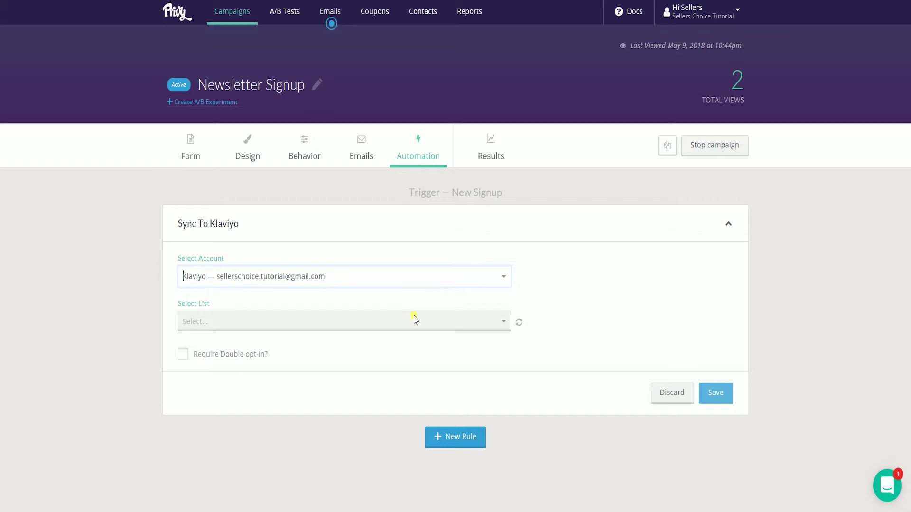
click(416, 322)
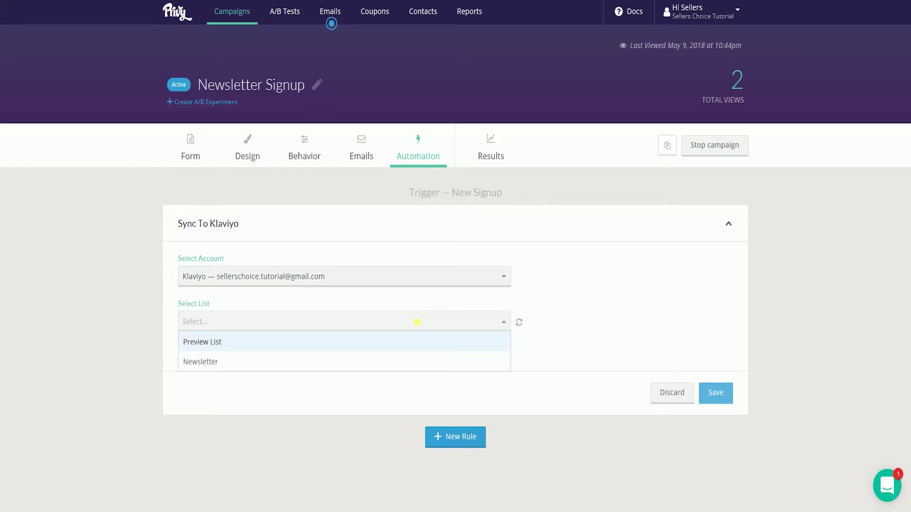
click(418, 351)
click(396, 367)
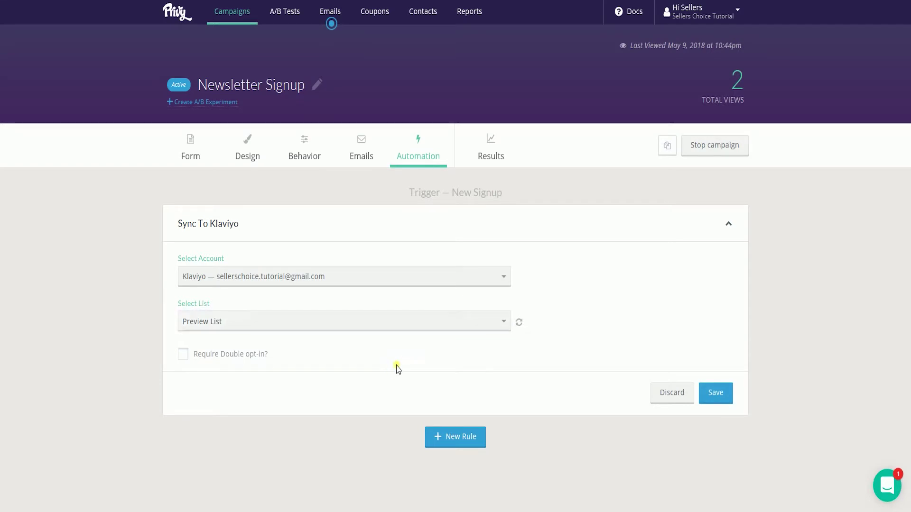
click(184, 360)
click(727, 394)
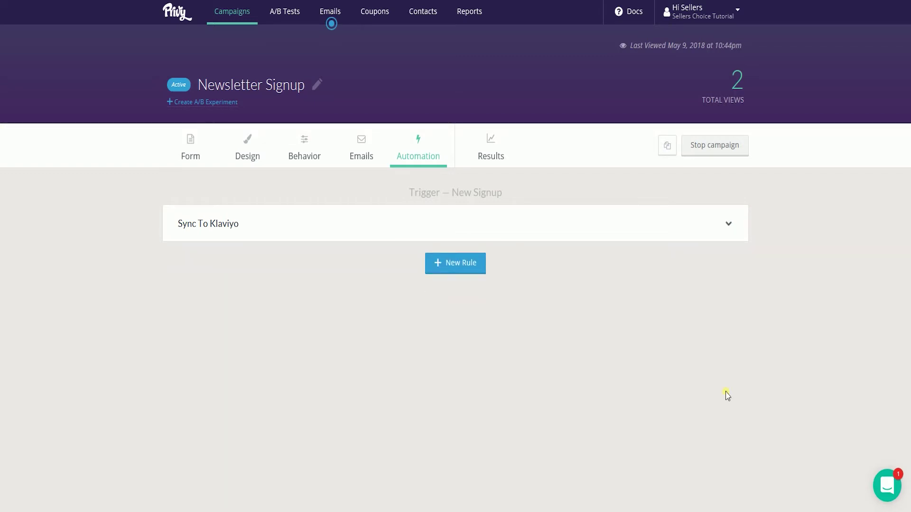
click(197, 142)
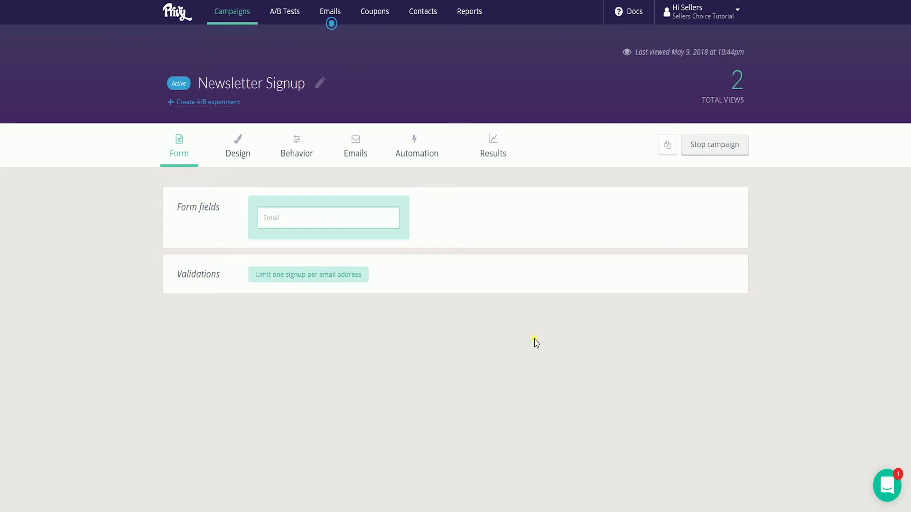
click(168, 21)
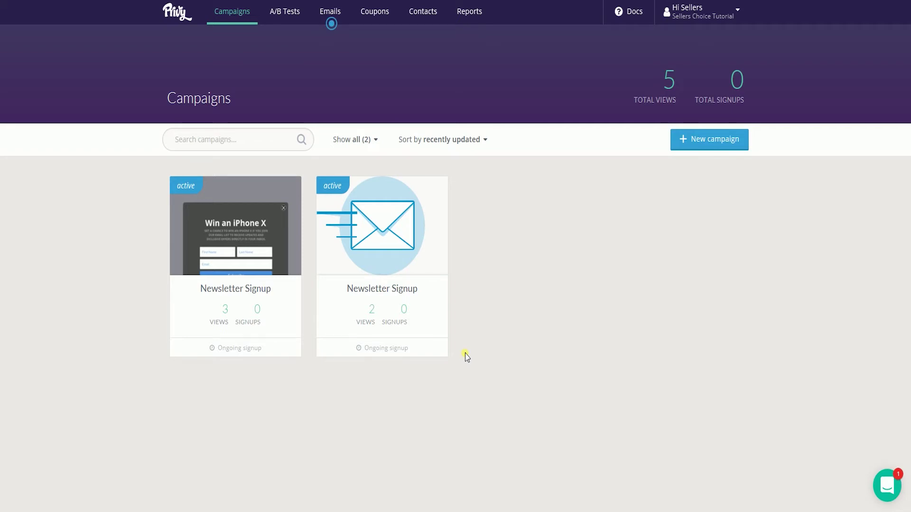
Step: Create a draft campaign named 'Test Campaign' and advance to its Automation step
click(713, 139)
text(Test Campaign)
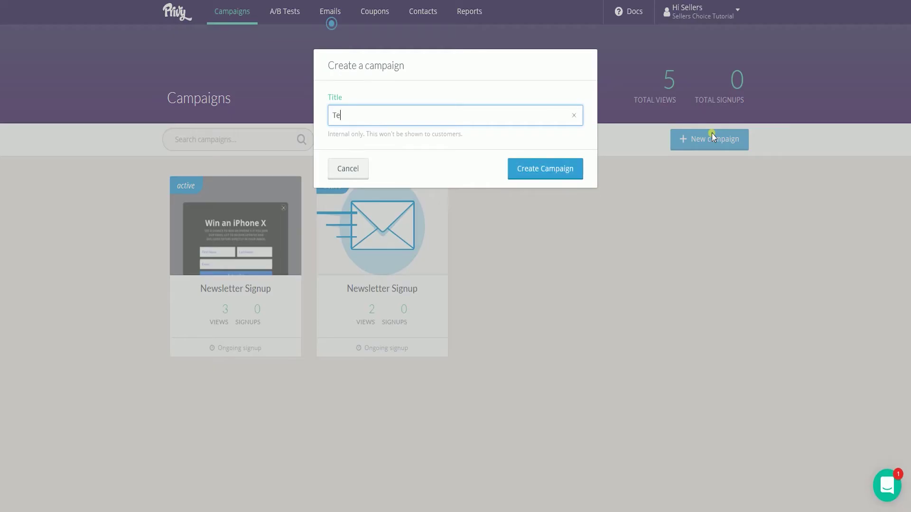
click(579, 170)
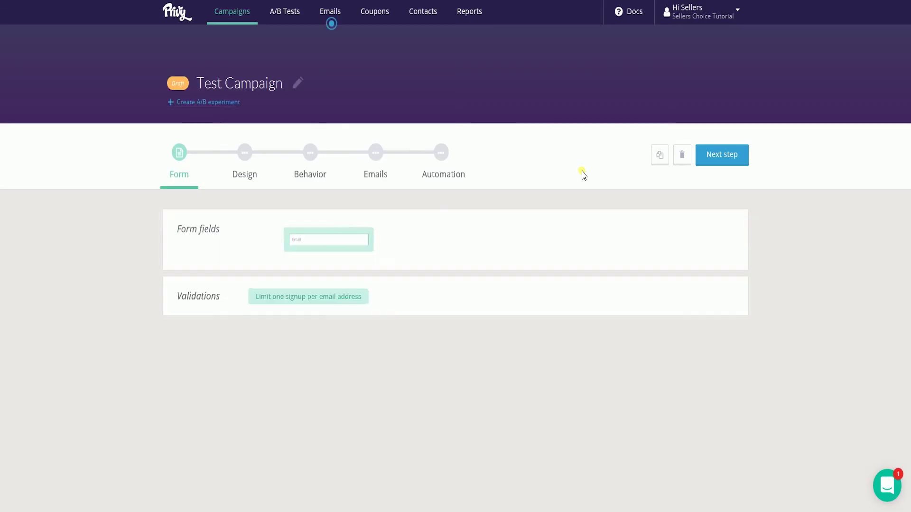
click(735, 157)
click(736, 157)
click(735, 158)
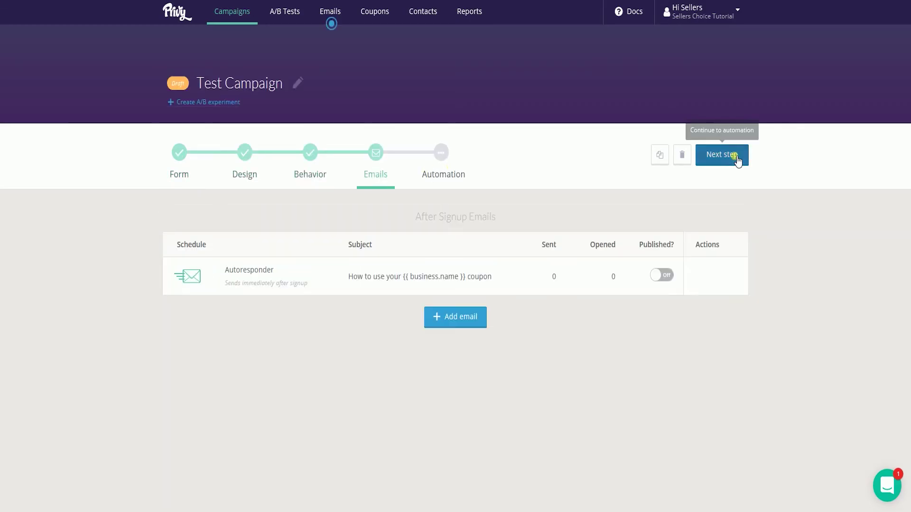
click(736, 158)
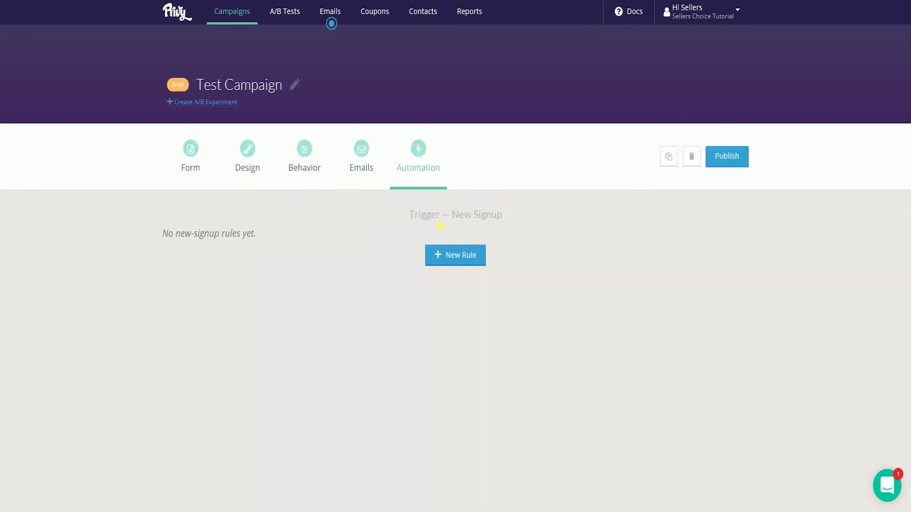
Step: Add a new-signup rule sending signups to the Klaviyo Newsletter list
click(452, 257)
click(362, 304)
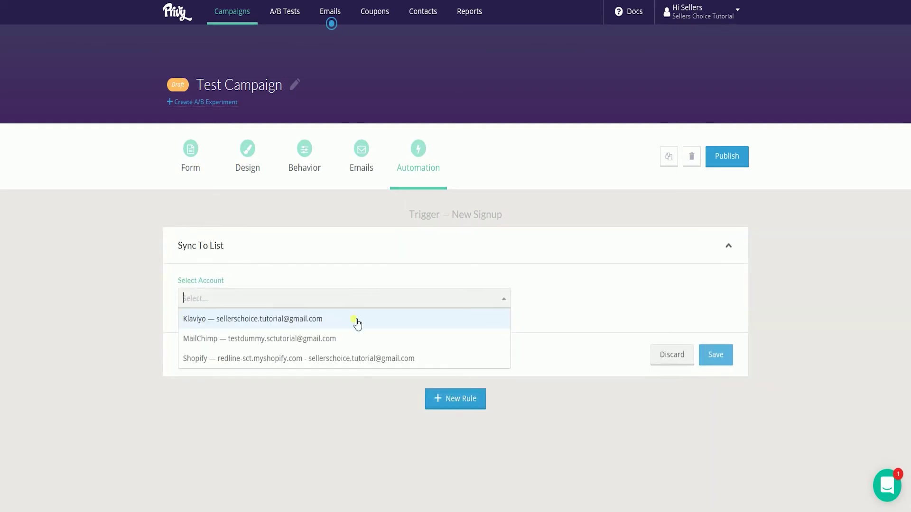
click(351, 324)
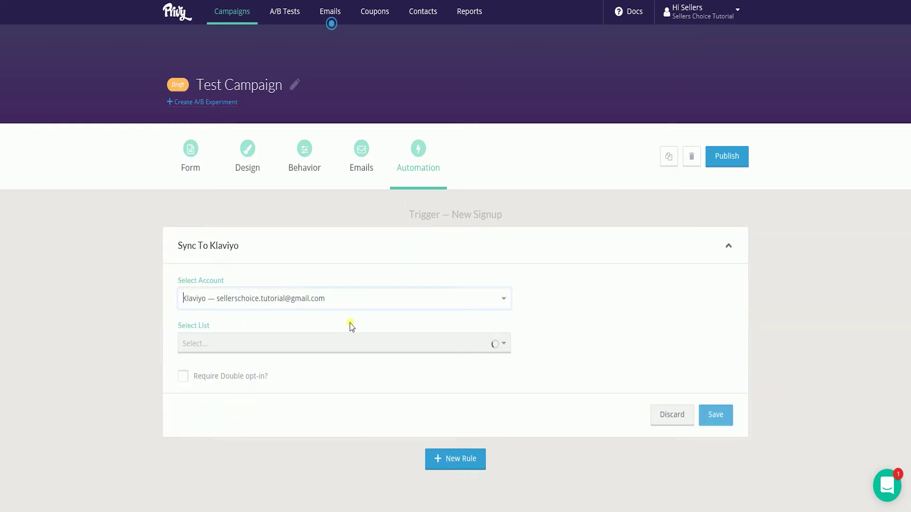
click(292, 344)
click(273, 381)
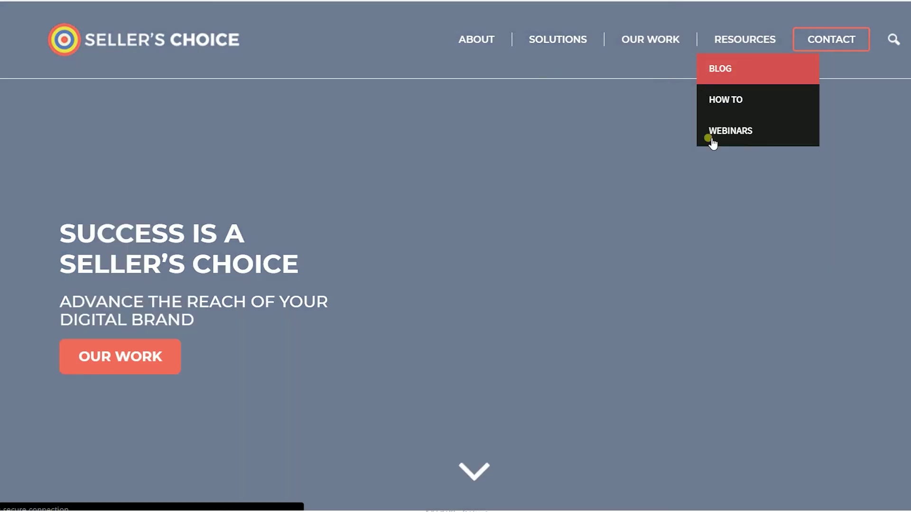
Step: Browse the How To and Webinars resource pages, ending on the April 2018 blog listing
click(716, 98)
scroll(700, 171, down, 3)
scroll(701, 176, down, 4)
scroll(700, 180, up, 7)
mouse_move(783, 43)
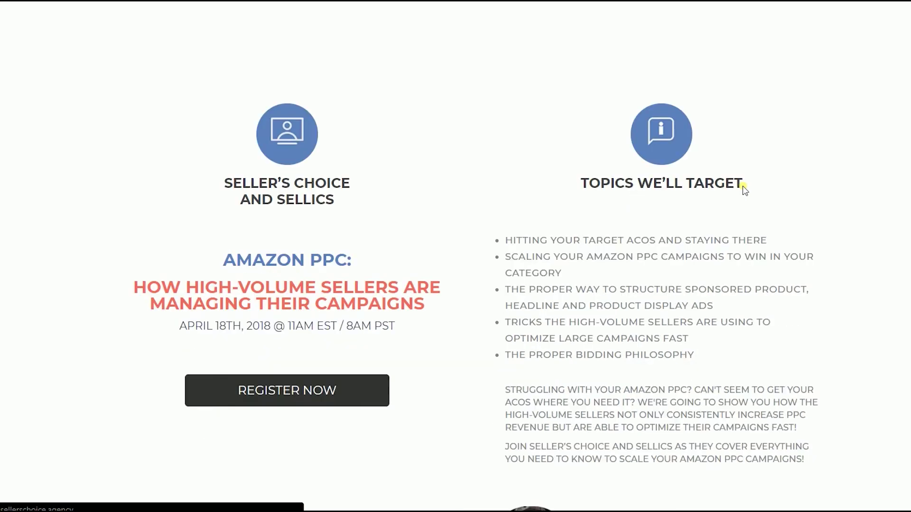
scroll(744, 190, down, 5)
scroll(783, 89, up, 7)
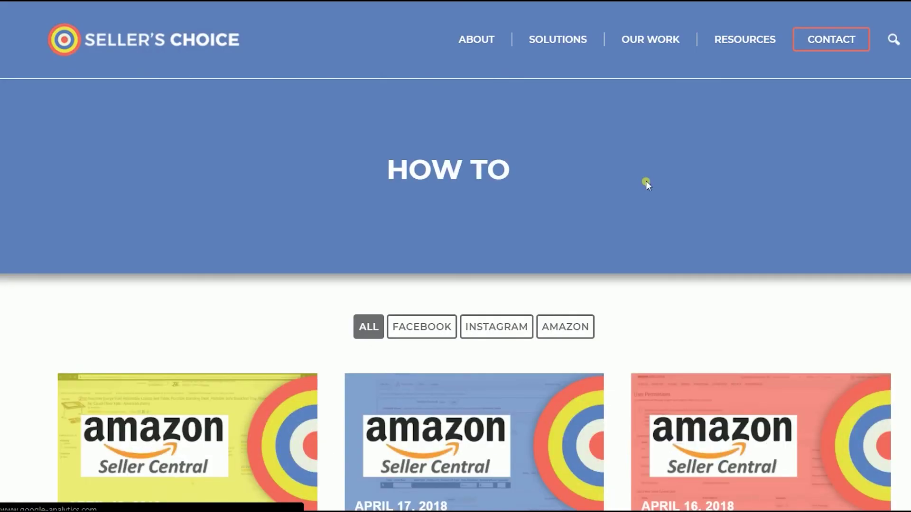
mouse_move(740, 41)
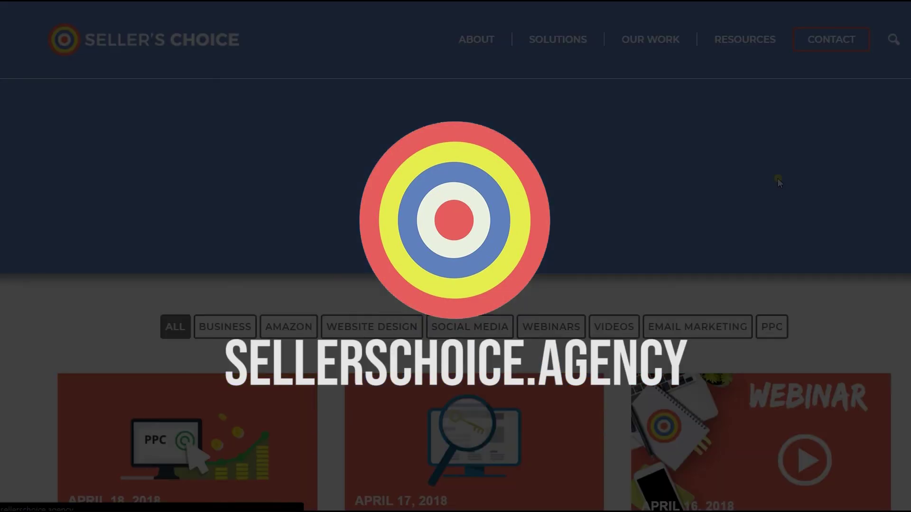
scroll(778, 180, down, 9)
scroll(780, 183, down, 5)
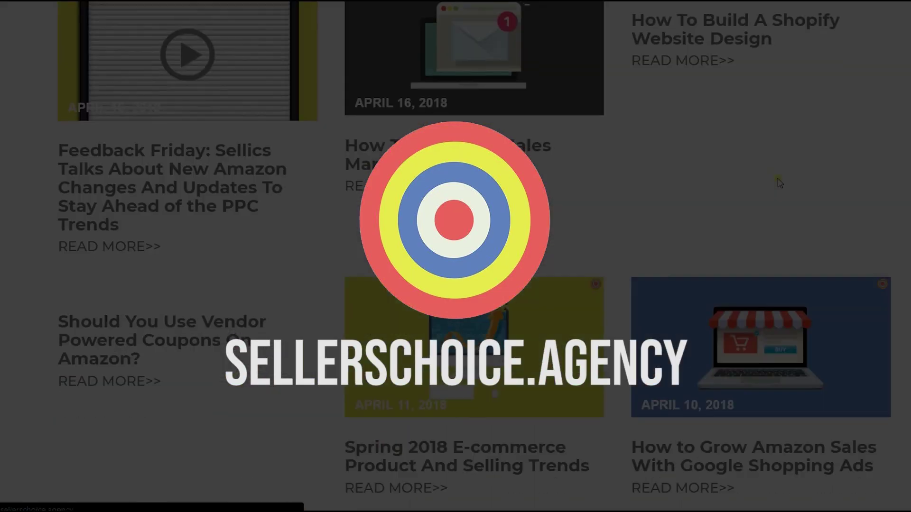
scroll(780, 183, up, 12)
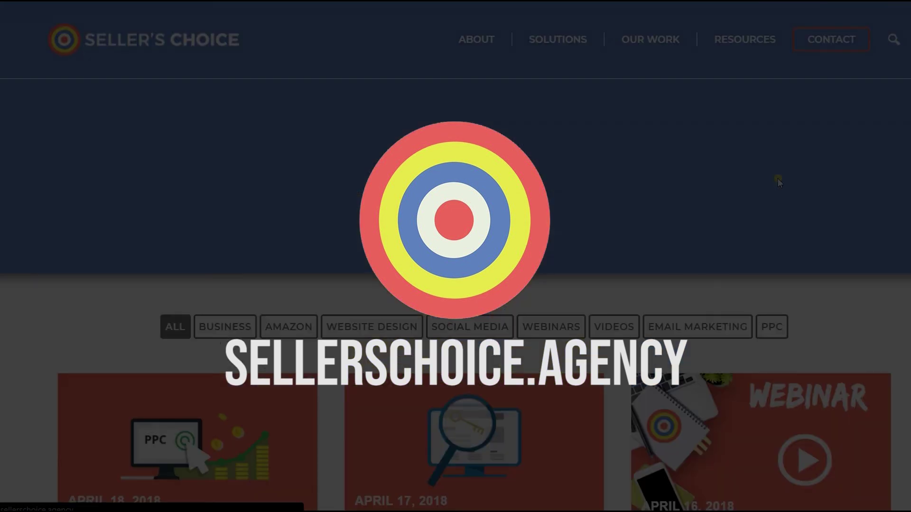